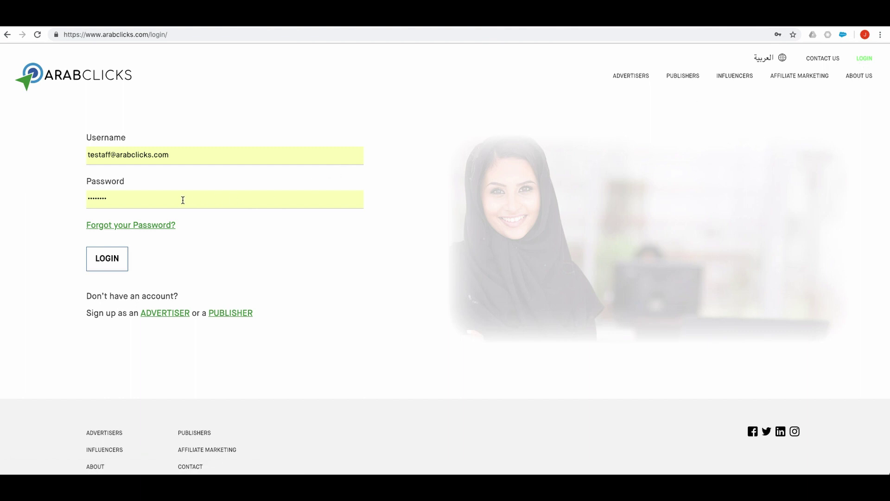
Log in to the ArabClicks publisher account with the filled-in credentials.
left_click(111, 263)
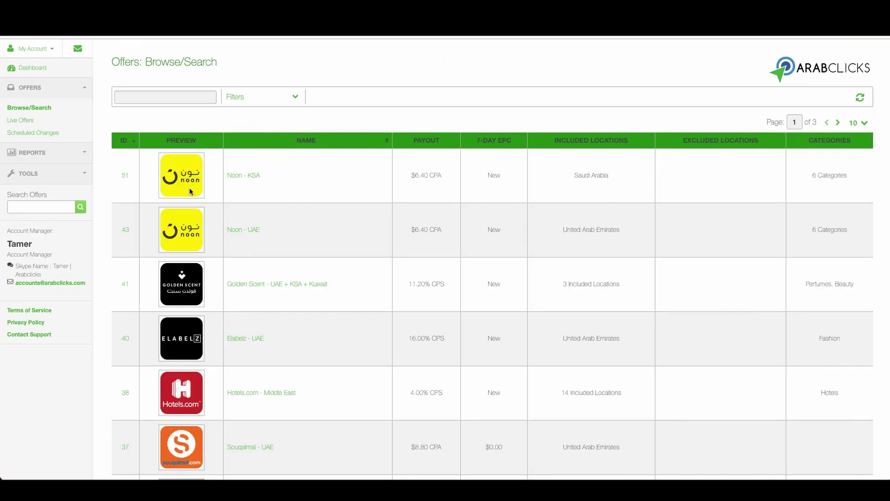
Scroll through the offers list, check the Categories column, and bring up Advanced Search.
scroll(181, 338, "down", 5)
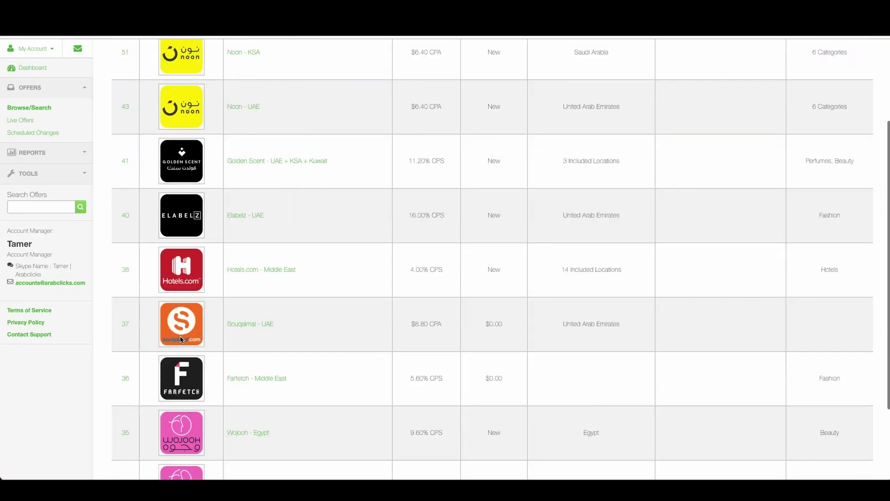
scroll(181, 339, "up", 5)
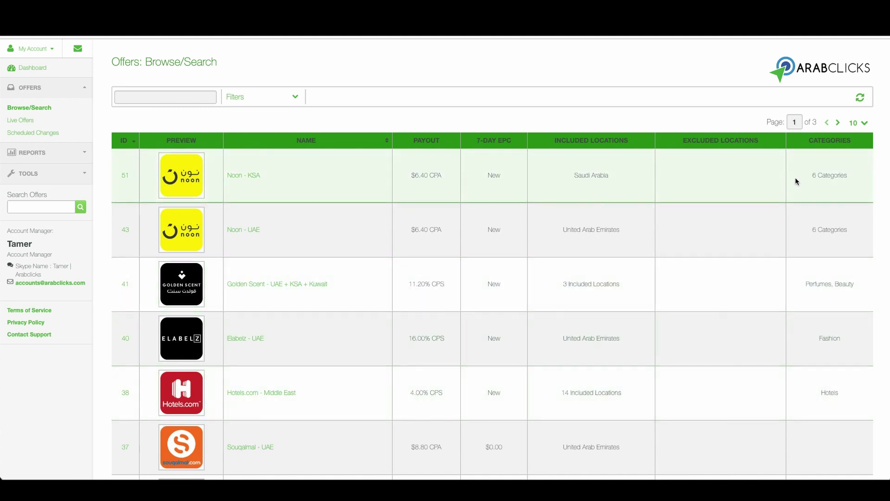
mouse_move(827, 176)
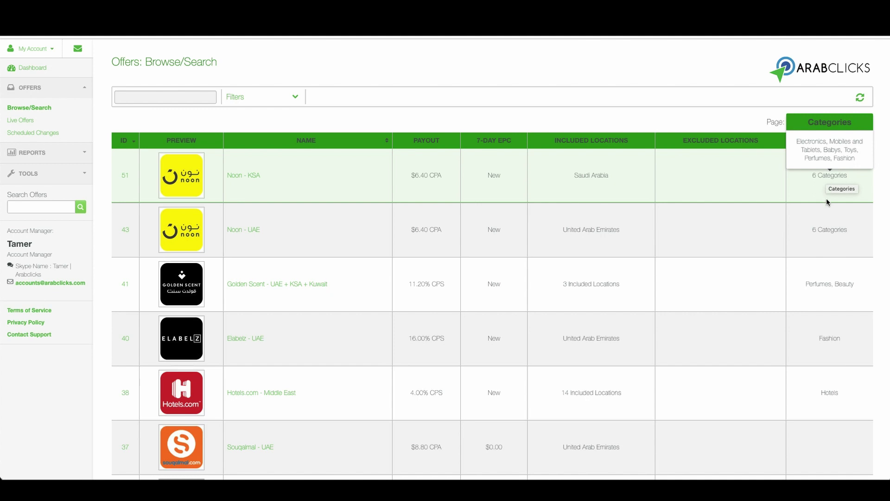
mouse_move(827, 232)
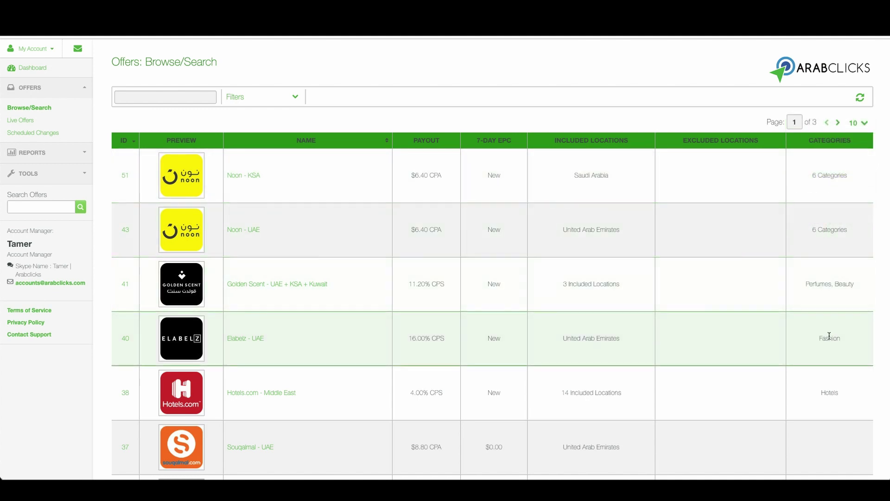
left_click(294, 98)
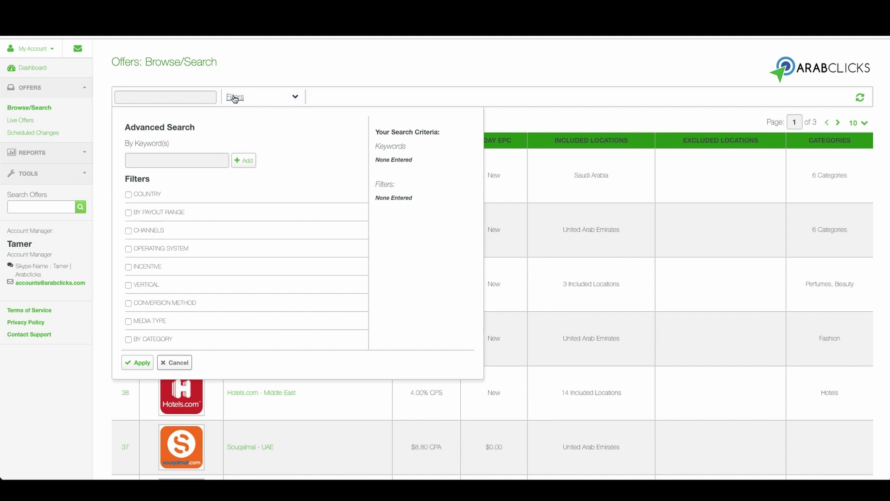
Close Advanced Search, go to the next page of offers, then back to page 1.
left_click(195, 95)
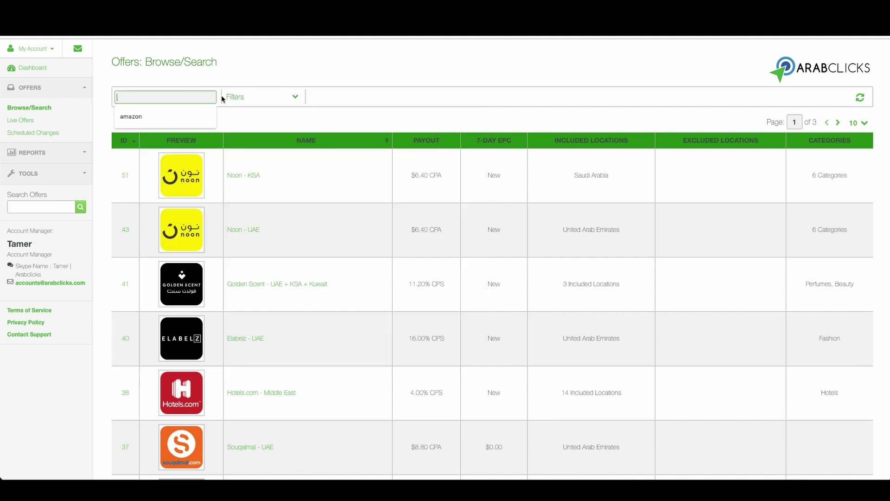
left_click(319, 119)
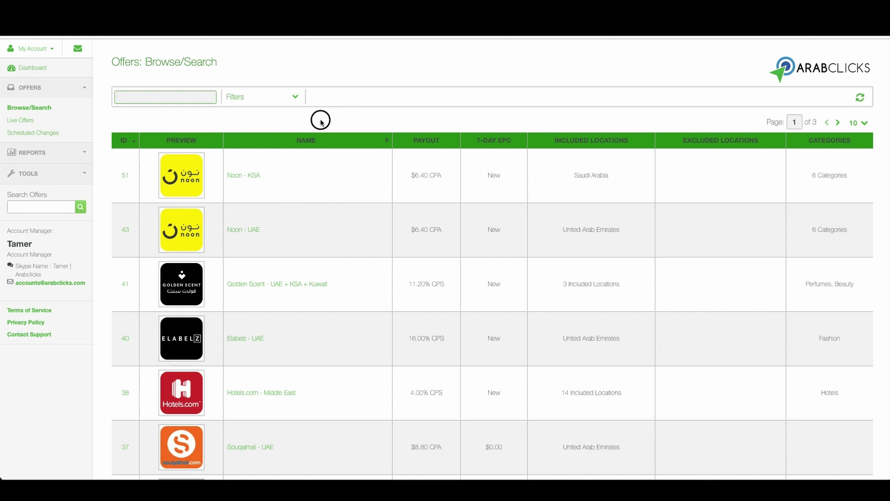
left_click(837, 124)
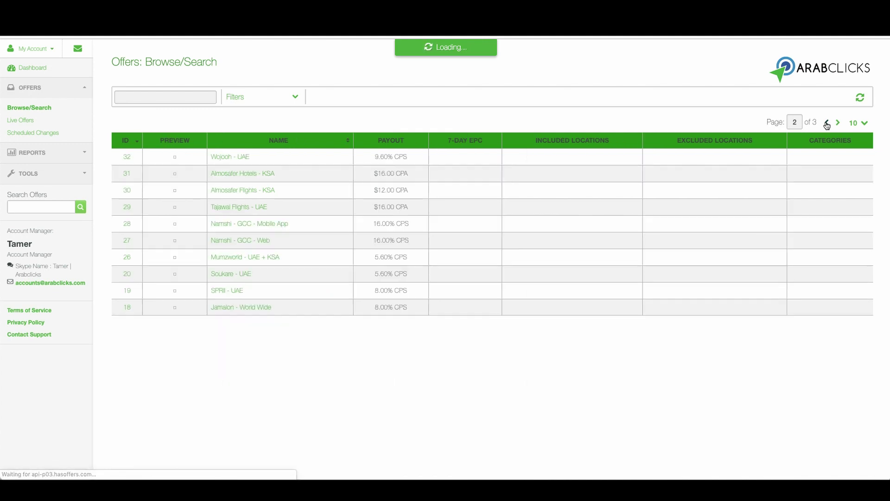
left_click(827, 123)
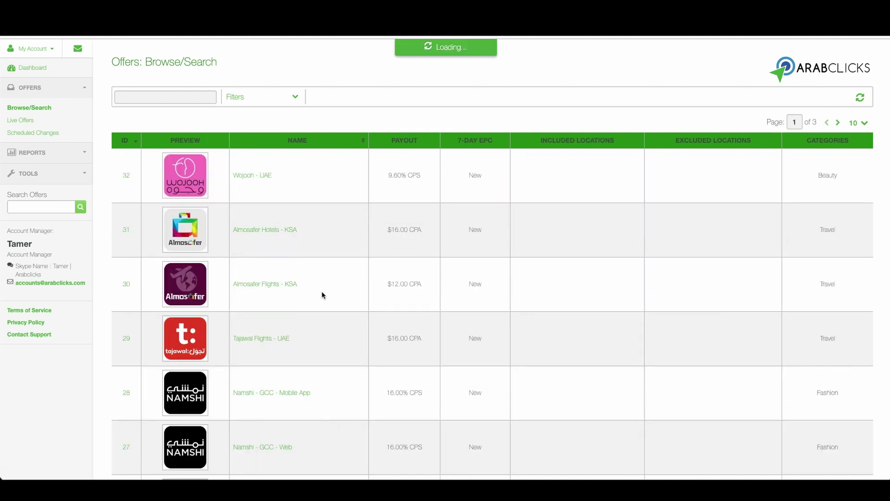
scroll(321, 292, "down", 5)
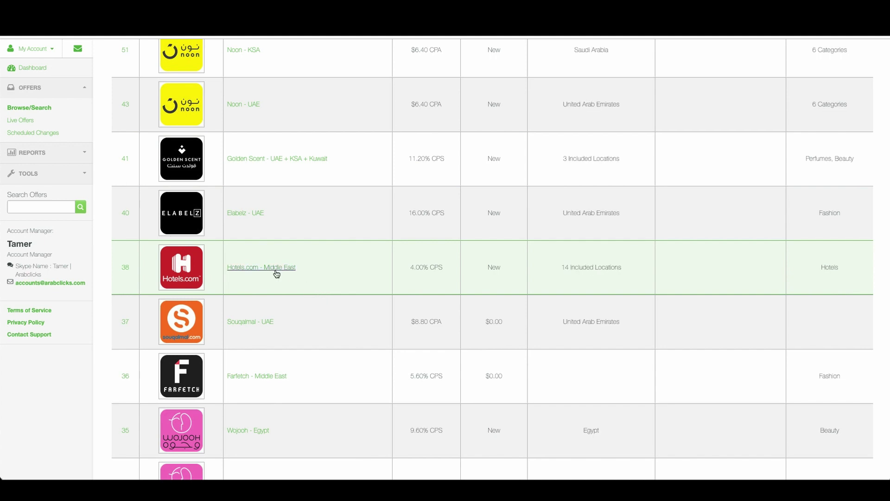
Open the Hotels.com - Middle East offer and review its commission details.
left_click(273, 267)
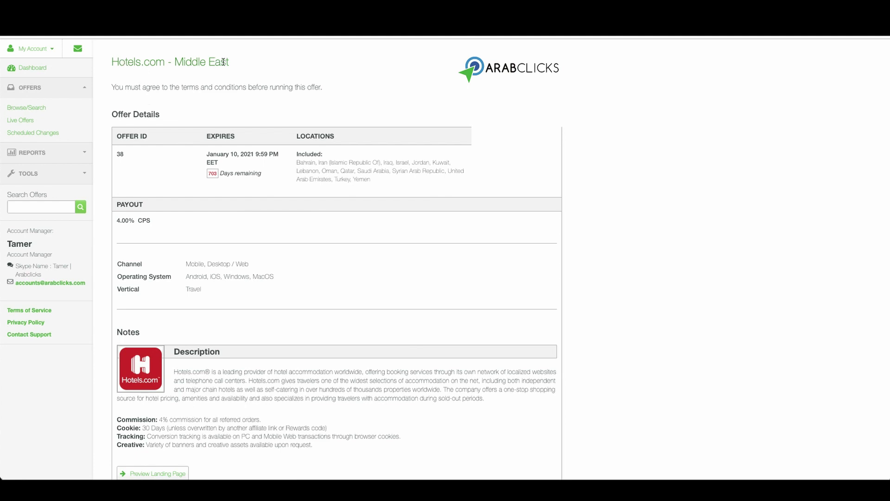
scroll(292, 324, "down", 3)
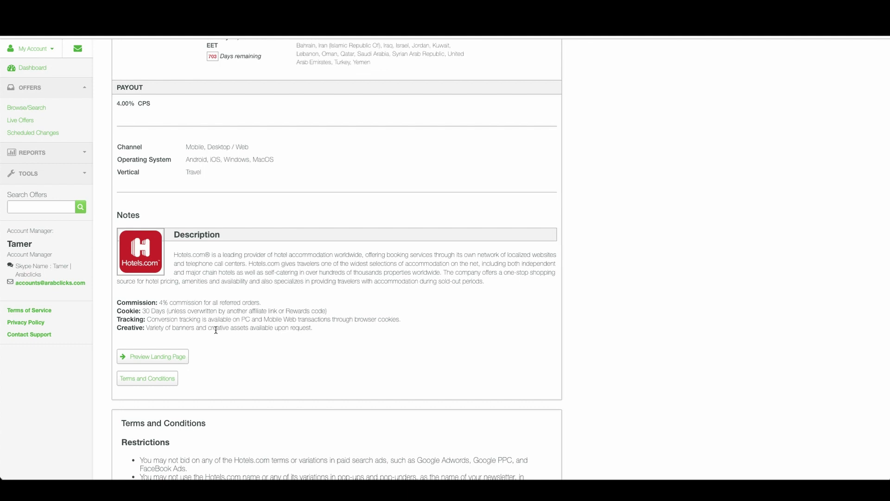
scroll(217, 331, "down", 1)
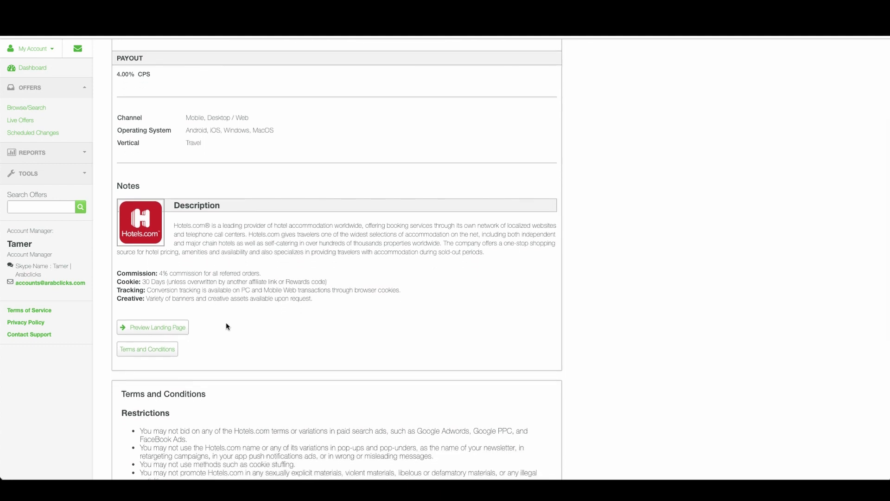
left_click_drag(157, 273, 237, 294)
left_click(215, 304)
Read through the rest of the Terms and Conditions and agree to them.
scroll(214, 303, "down", 3)
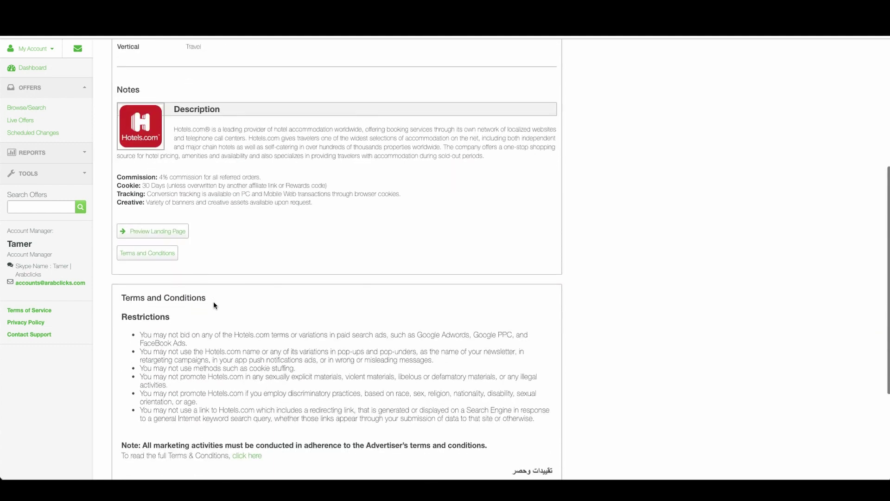
scroll(213, 302, "down", 2)
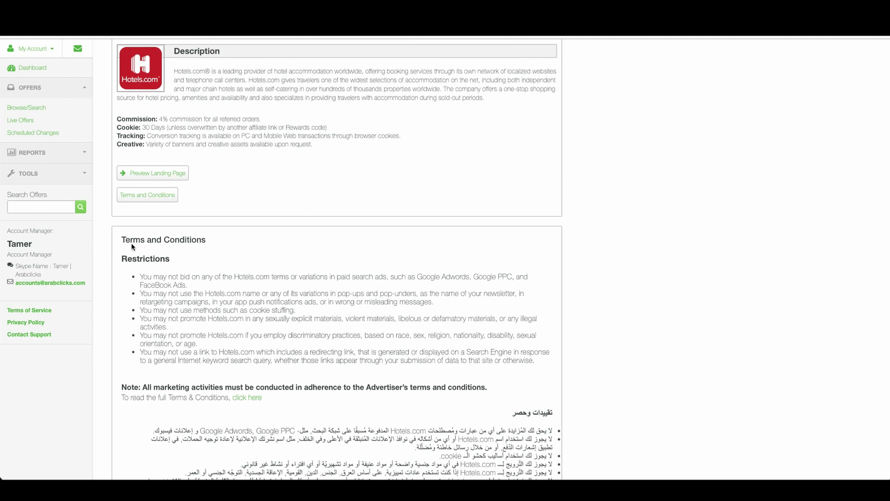
left_click_drag(122, 240, 205, 240)
scroll(216, 318, "down", 3)
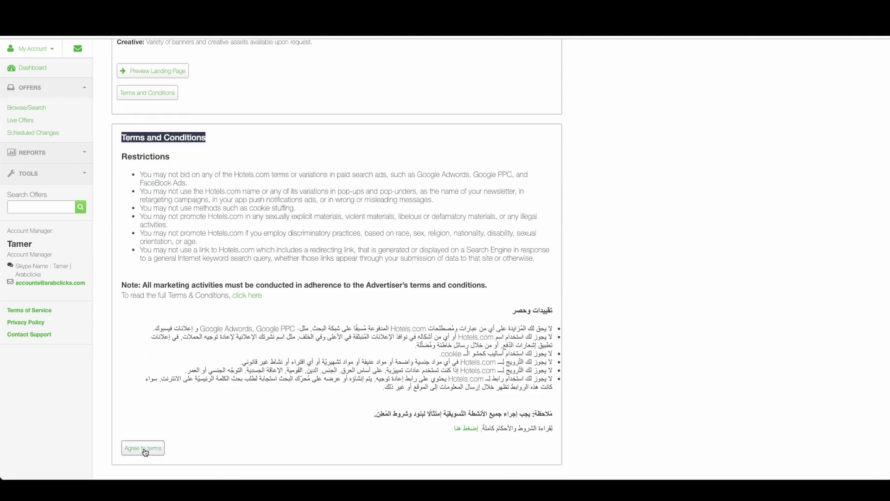
left_click(145, 450)
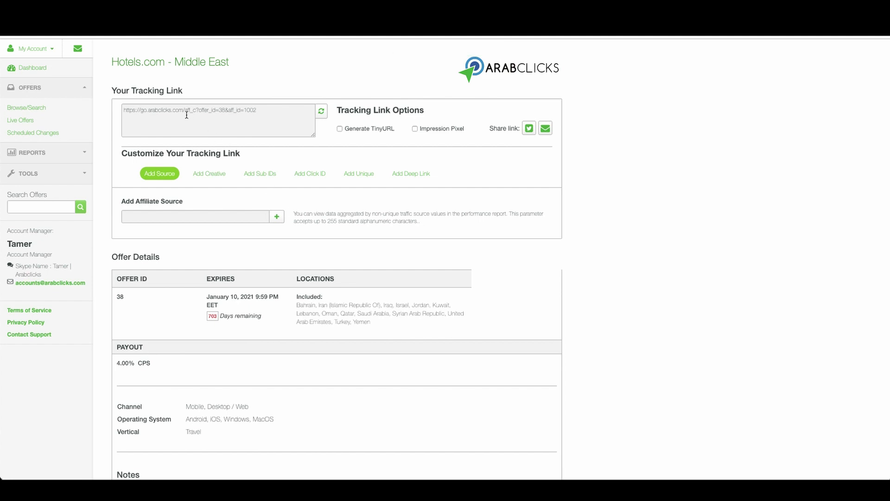
Place the caret in the Hotels.com tracking link, then return to Browse/Search offers.
left_click(183, 110)
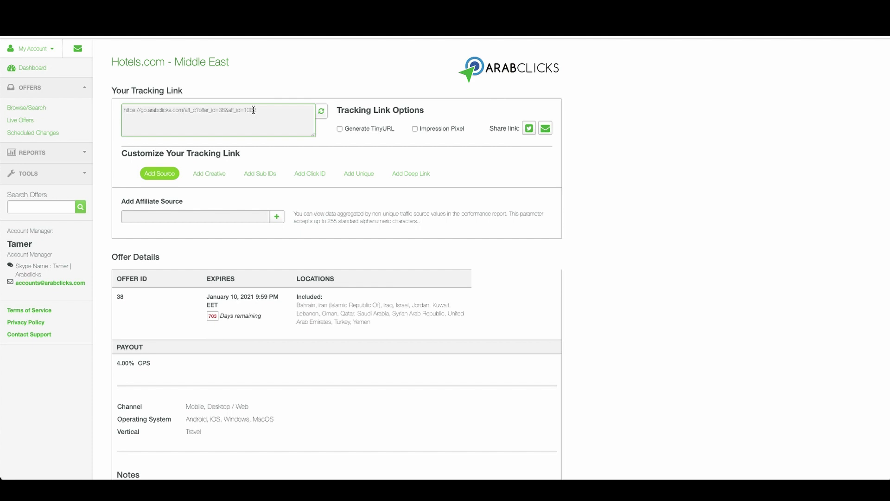
left_click(37, 109)
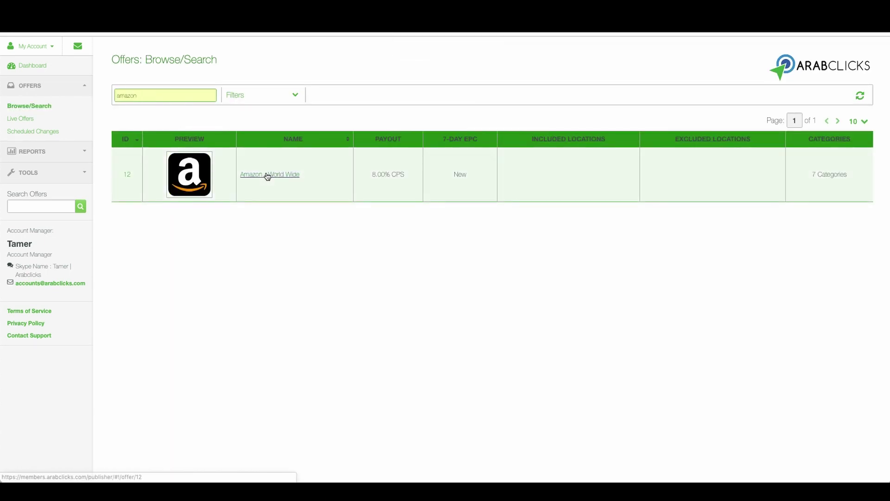
Open the Amazon offer, keep Default URL as the landing page, and begin adding a deep link.
left_click(267, 176)
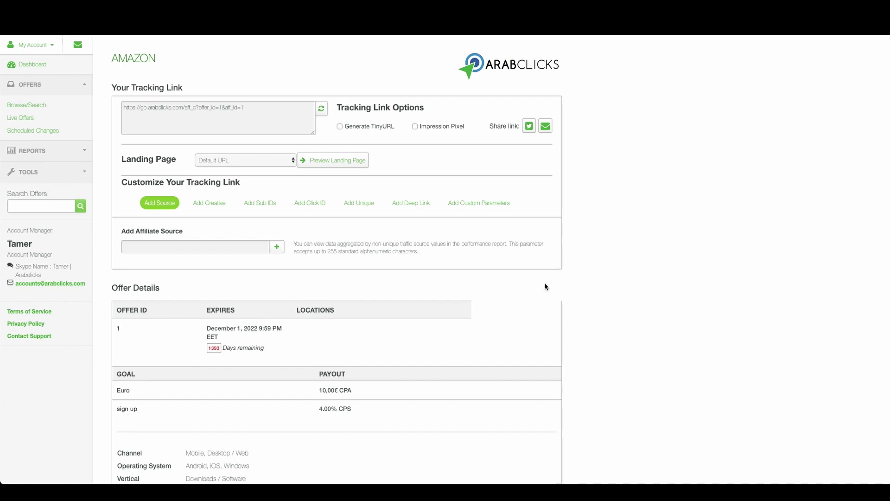
left_click(282, 159)
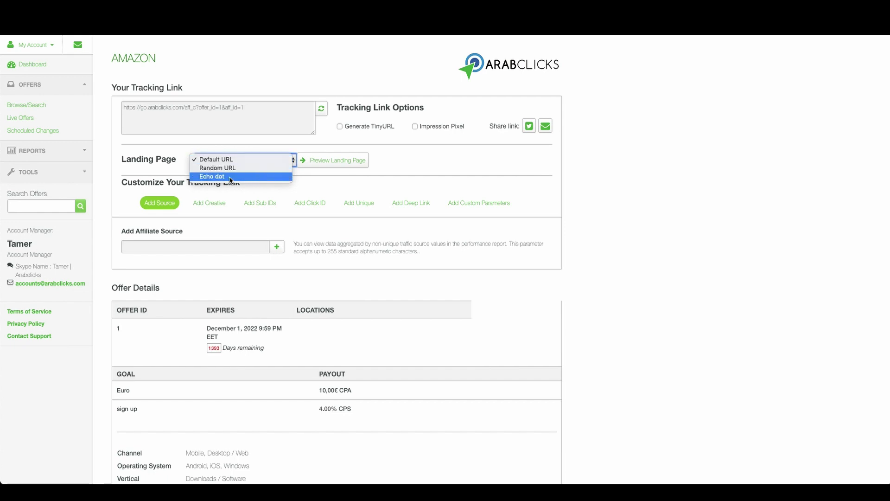
left_click(305, 182)
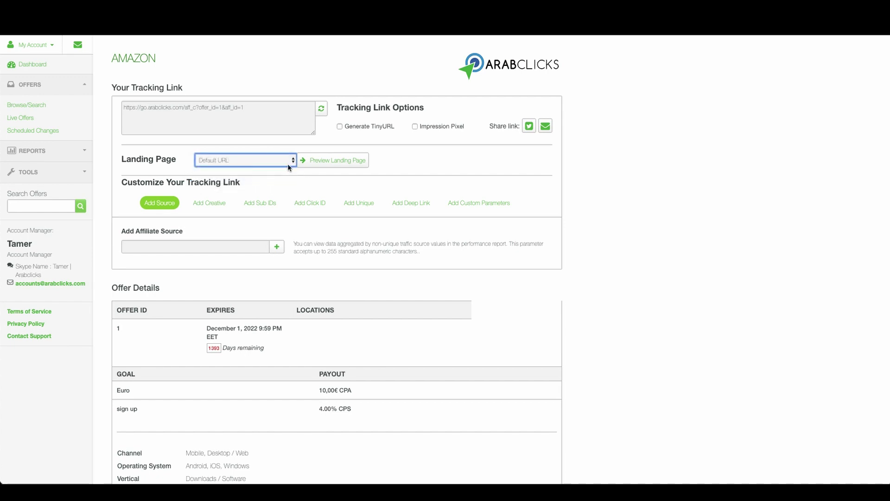
left_click(415, 207)
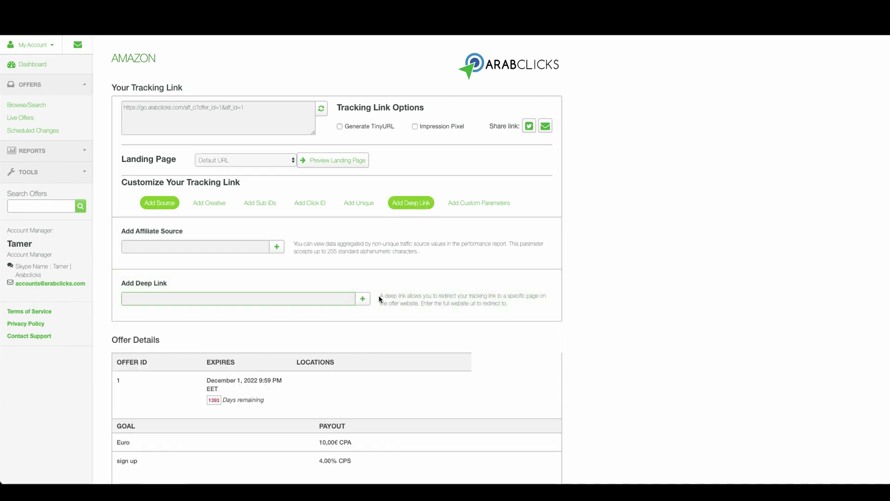
left_click_drag(379, 299, 509, 305)
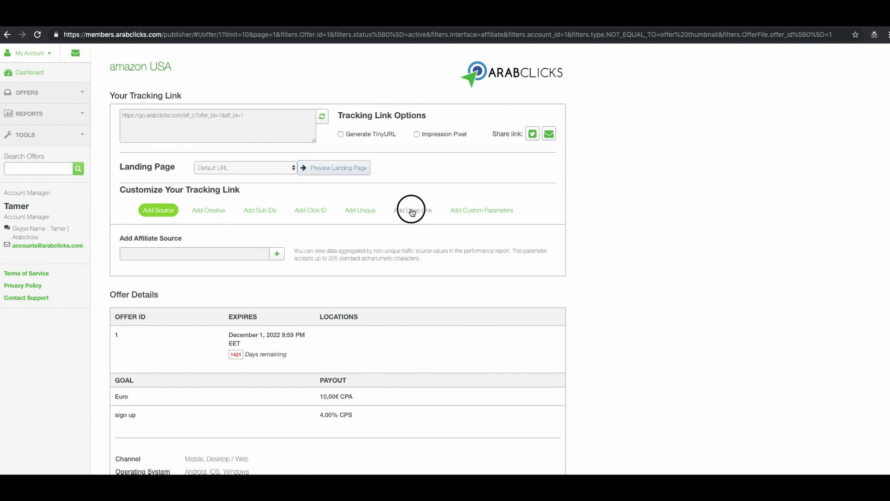
Search Amazon for 'laguages travel bag' and select the AmazonBasics 20-Inch Spinner Luggage page URL.
key("shift+Tab")
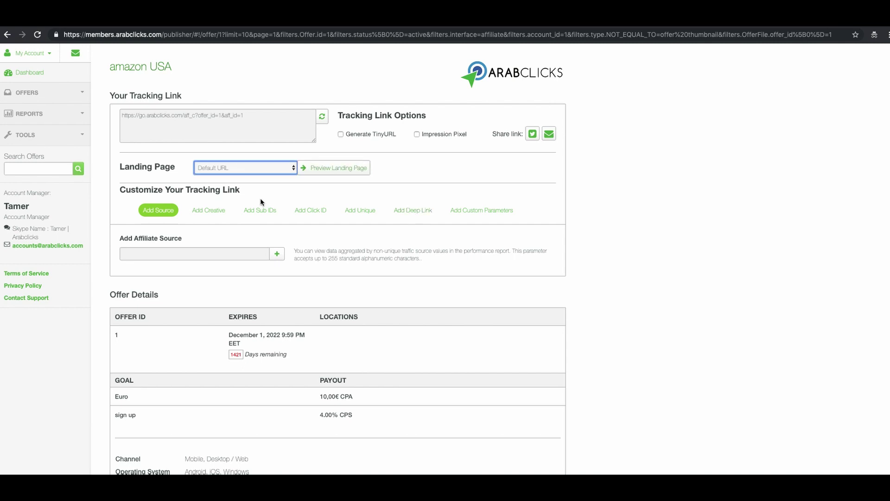
left_click(333, 170)
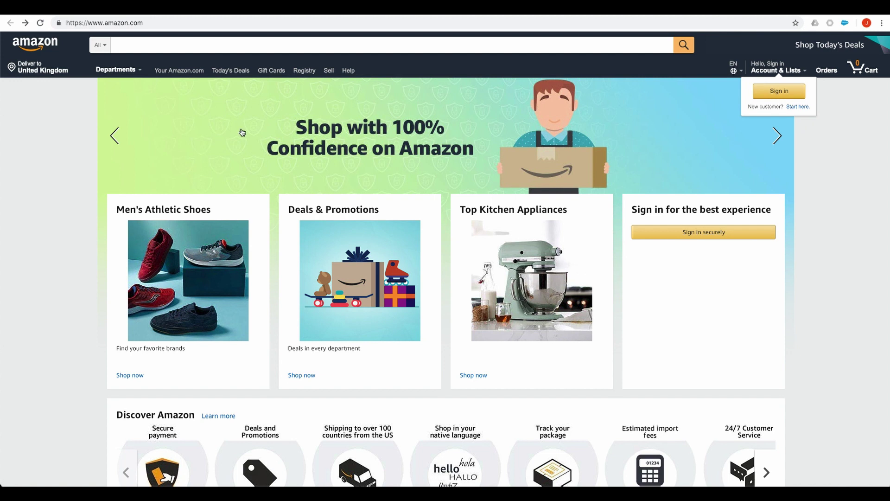
left_click(145, 50)
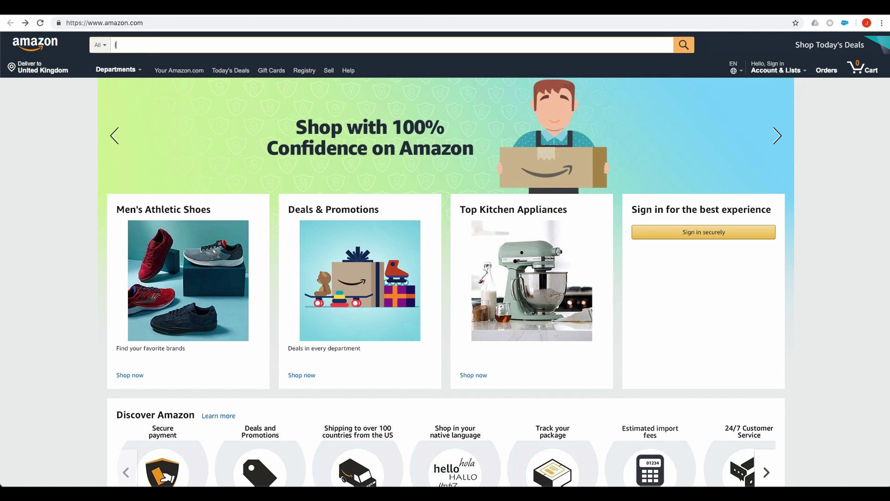
type("laguage")
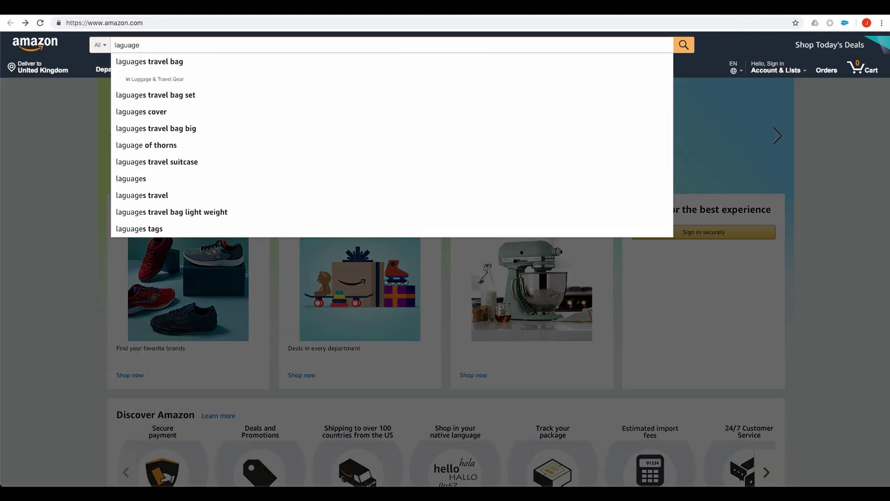
key("Down")
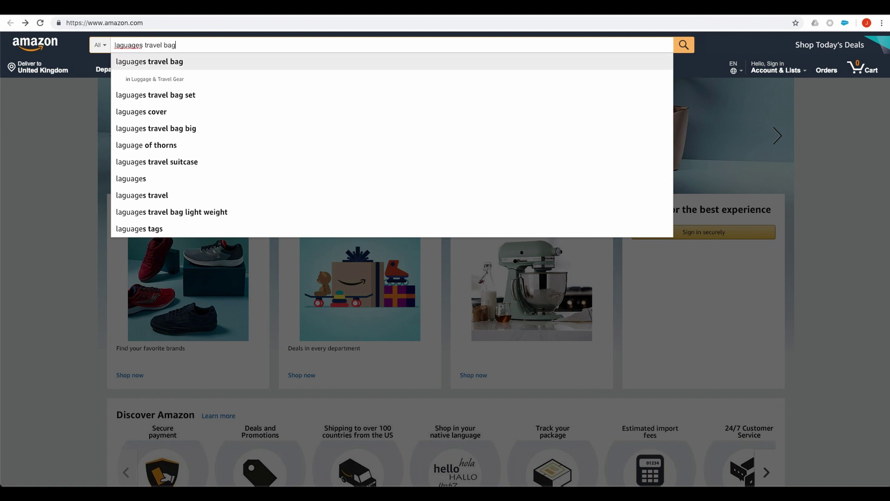
key("Return")
scroll(445, 259, "down", 1)
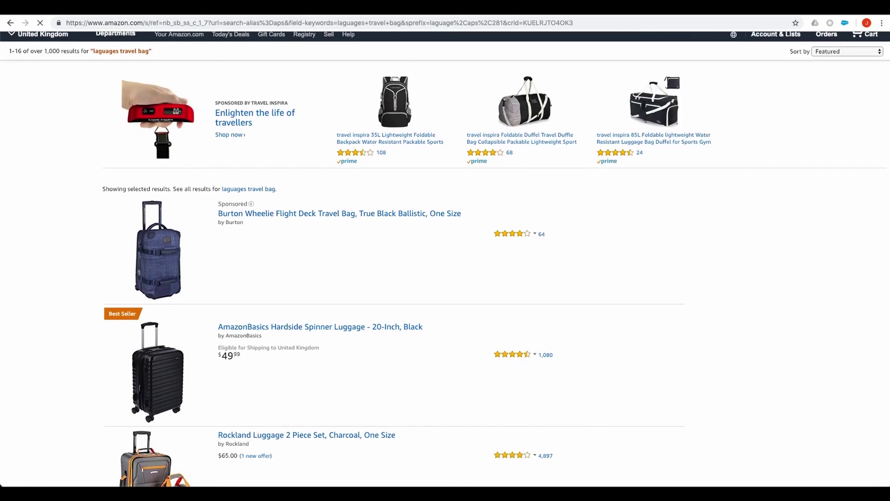
left_click(163, 361)
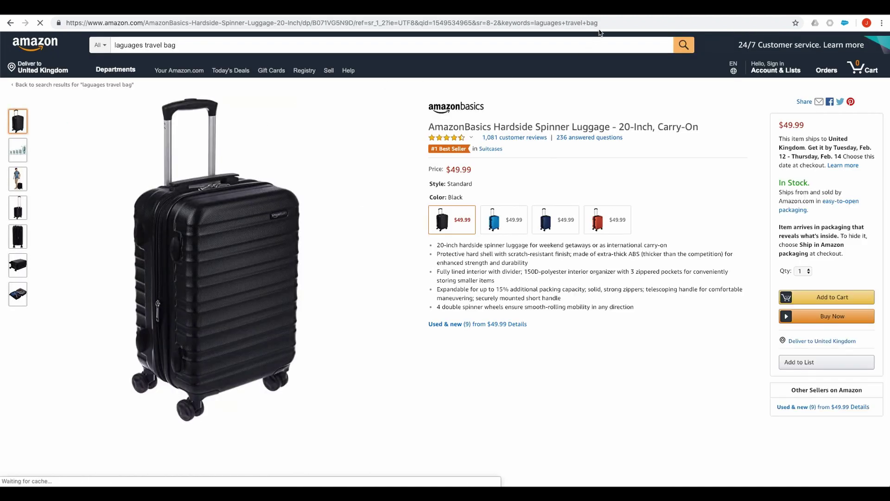
left_click_drag(600, 24, 57, 17)
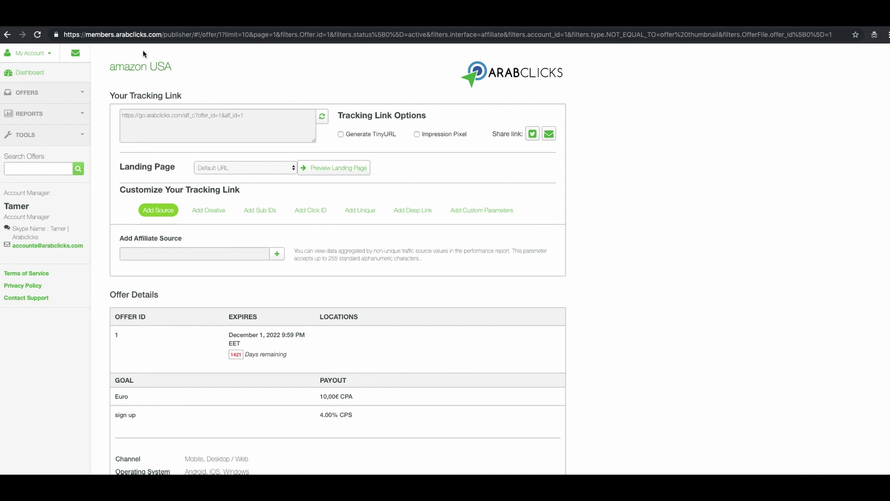
Add the copied Amazon product URL as the tracking link's deep link.
left_click(417, 211)
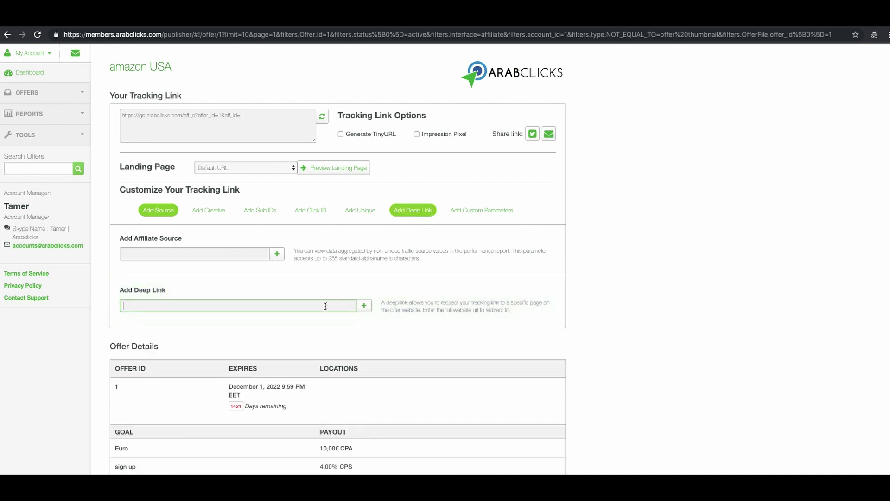
key("ctrl+v")
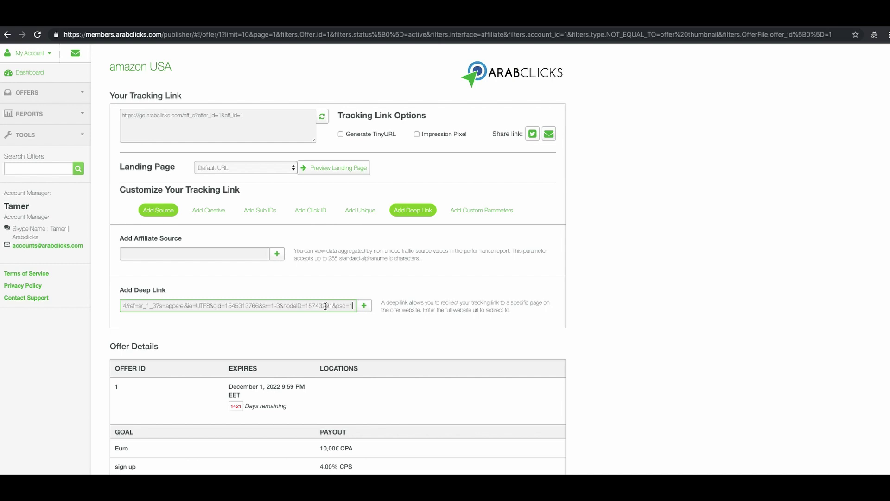
left_click(364, 307)
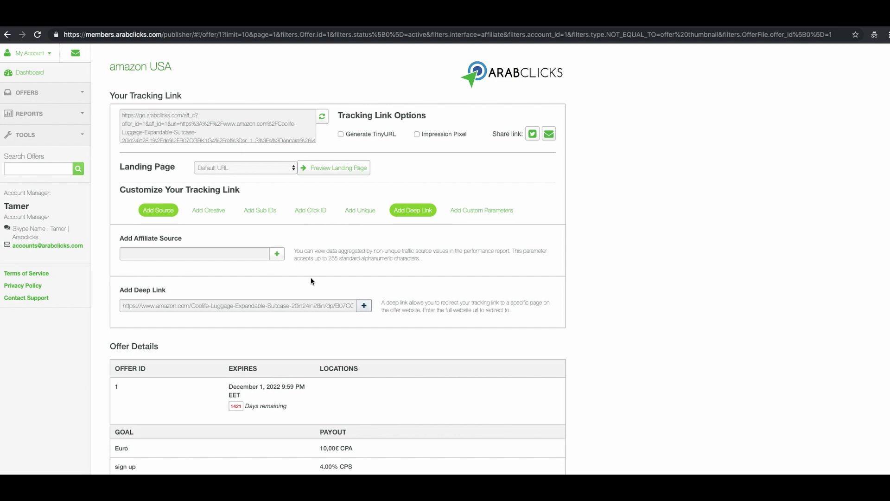
left_click(341, 134)
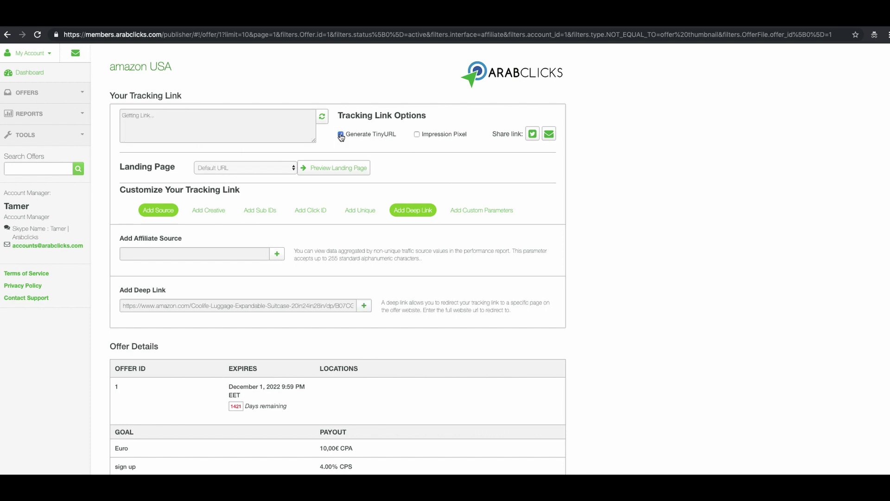
left_click(217, 119)
left_click_drag(216, 119, 112, 116)
key("ctrl+c")
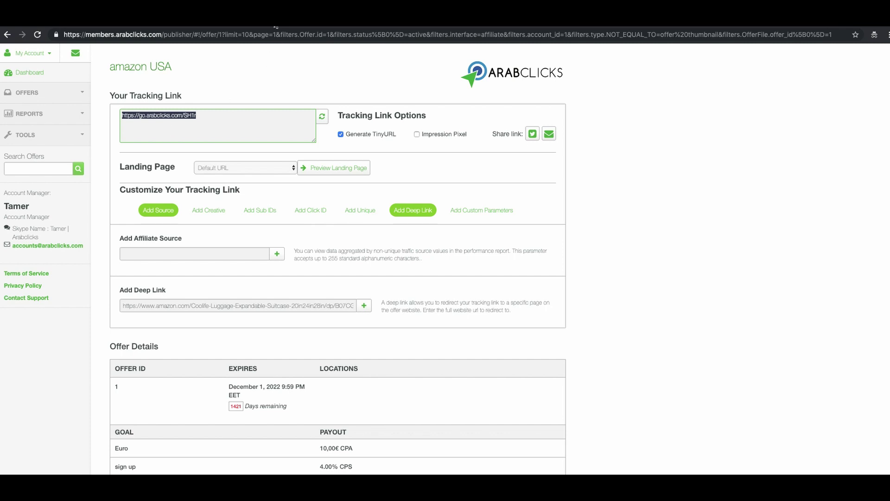
key("ctrl+t")
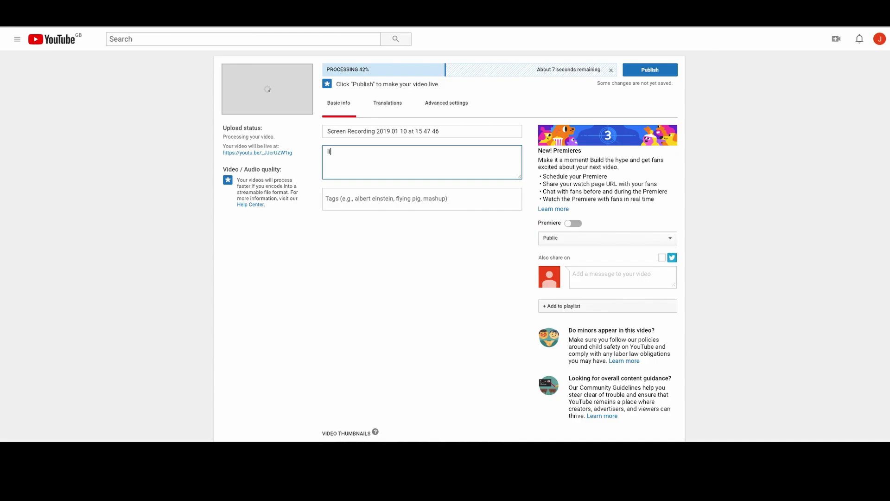
Write 'link' plus the pasted short tracking link in the YouTube description, then a new line.
type("ink")
key("ctrl+v")
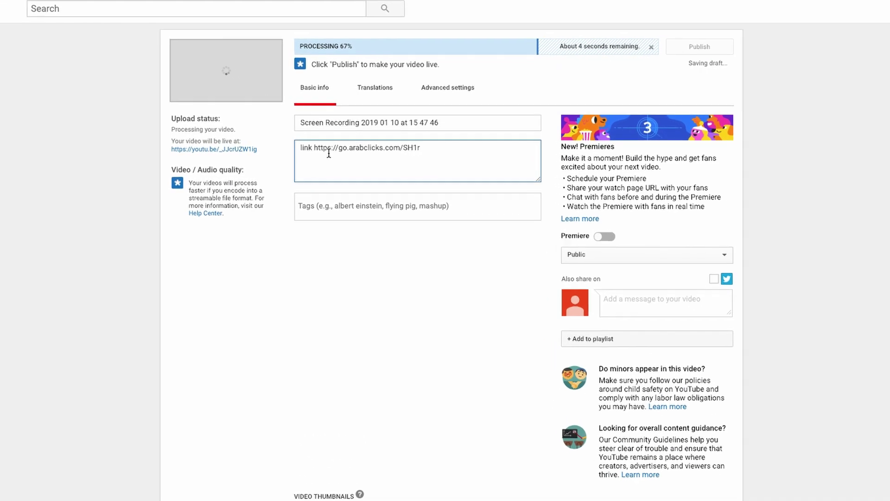
key("Return")
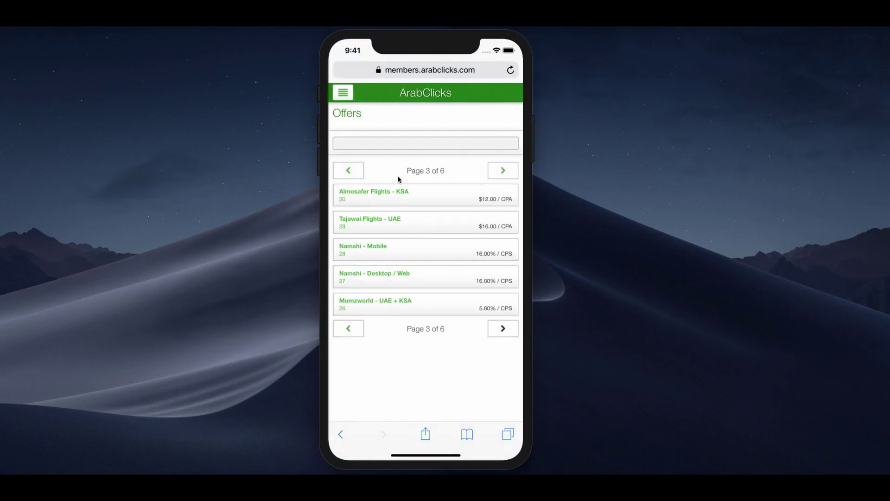
Search the offers for 'Amazon' and open the amazon USA offer.
left_click(385, 141)
type("Amazon")
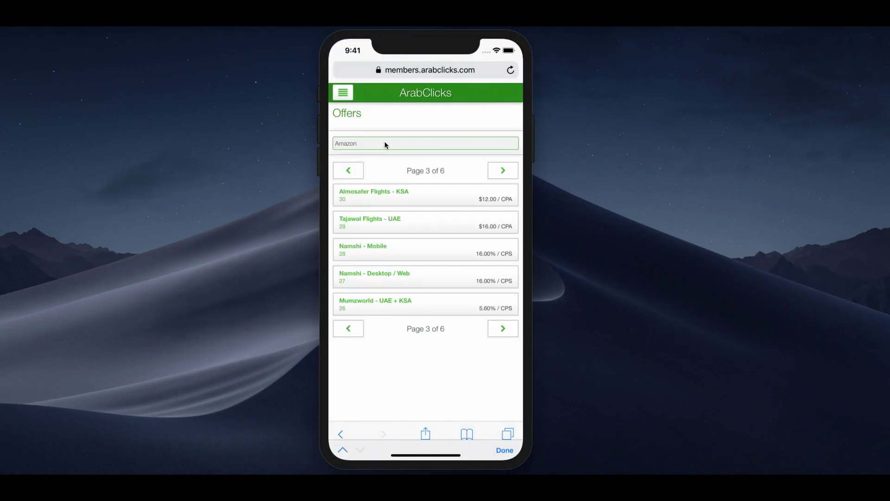
left_click(371, 222)
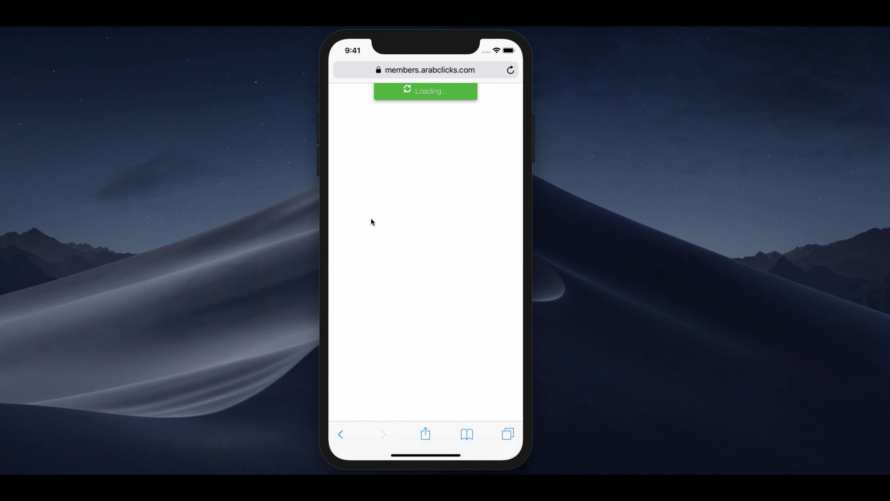
Paste the long Amazon product URL into Add Affiliate Source and submit it.
scroll(457, 231, "down", 5)
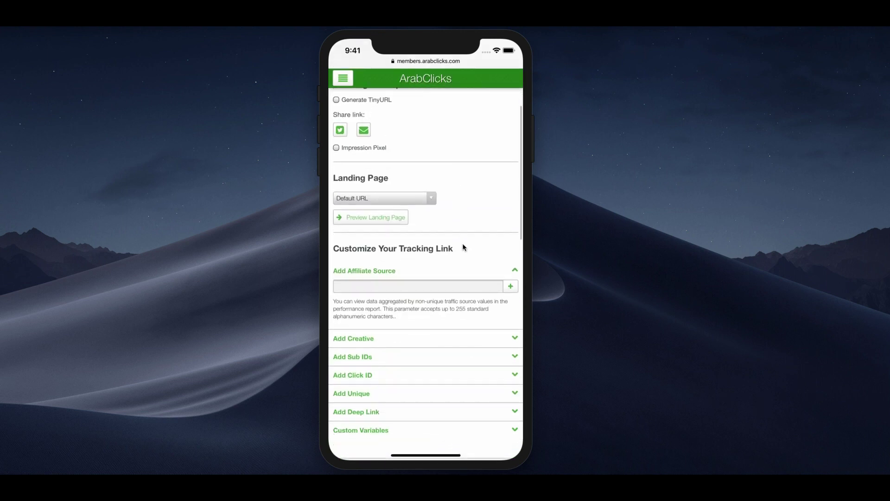
left_click(440, 259)
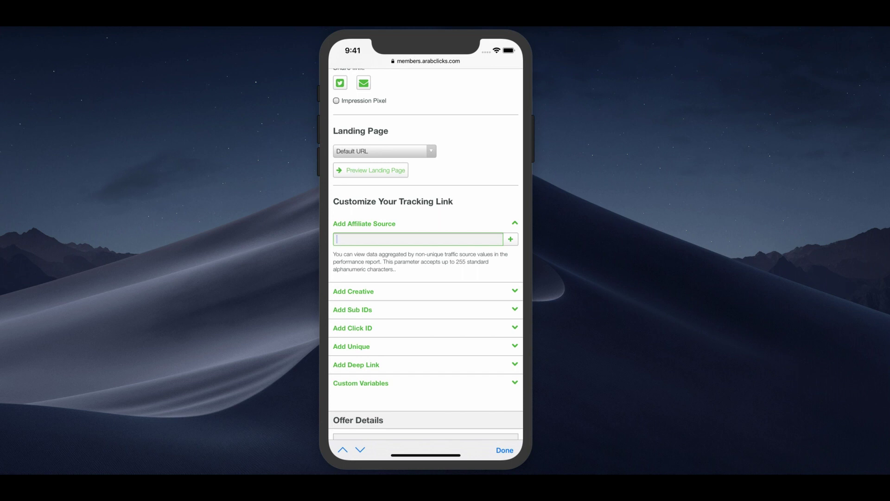
left_click(368, 239)
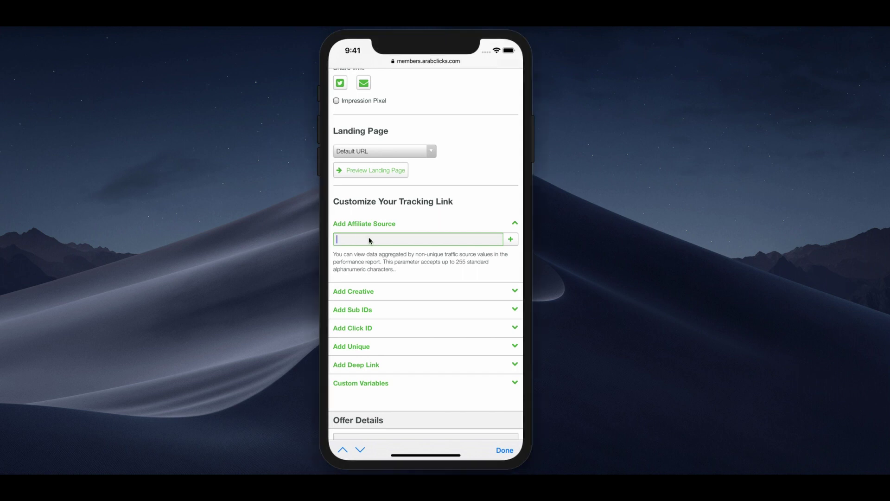
key("super+v")
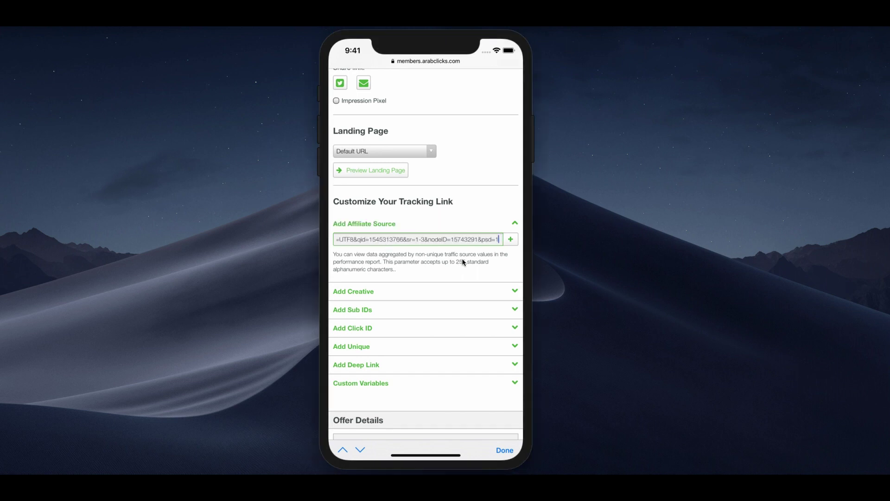
left_click(510, 239)
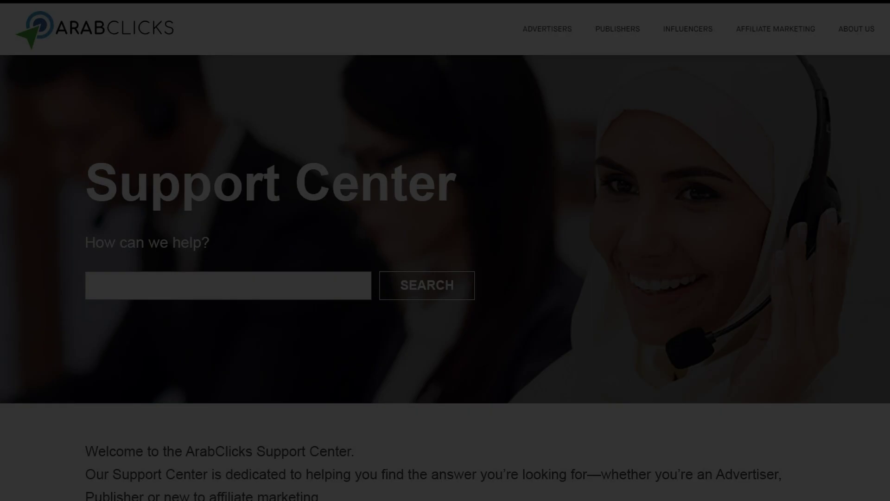